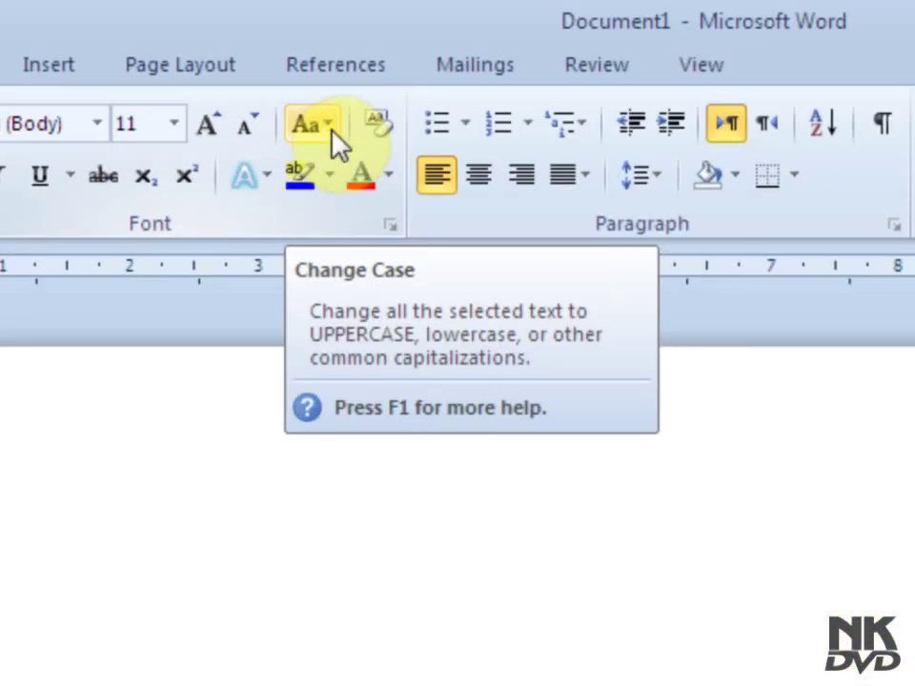
# Preview the five Change Case options, starting with Sentence case, in blank Document1.
pyautogui.click(332, 134)
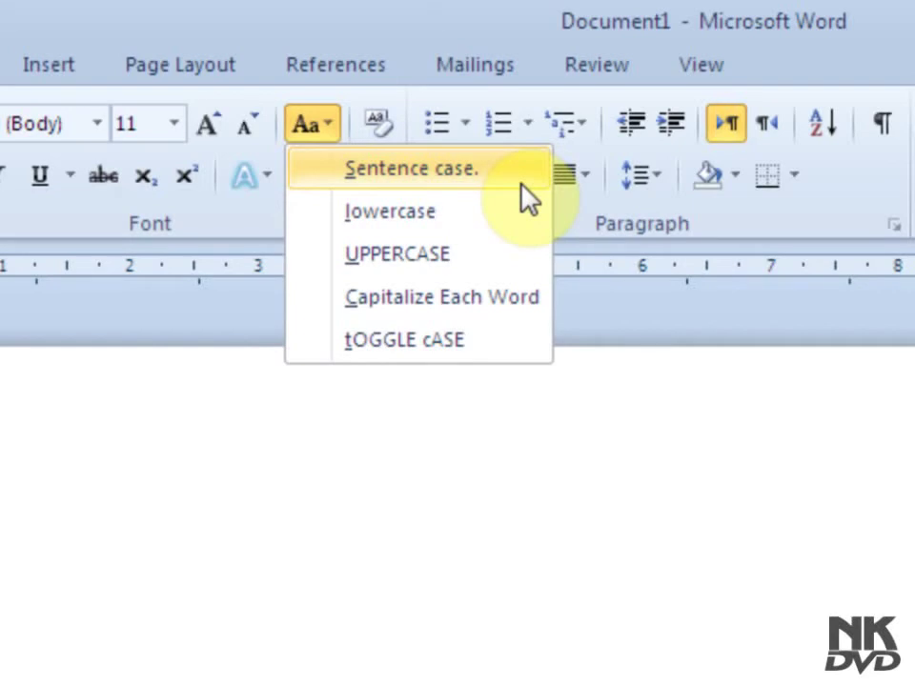
# Open 'This is Microsoft Word file' from Recent and select its whole paragraph for Change Case.
pyautogui.click(34, 46)
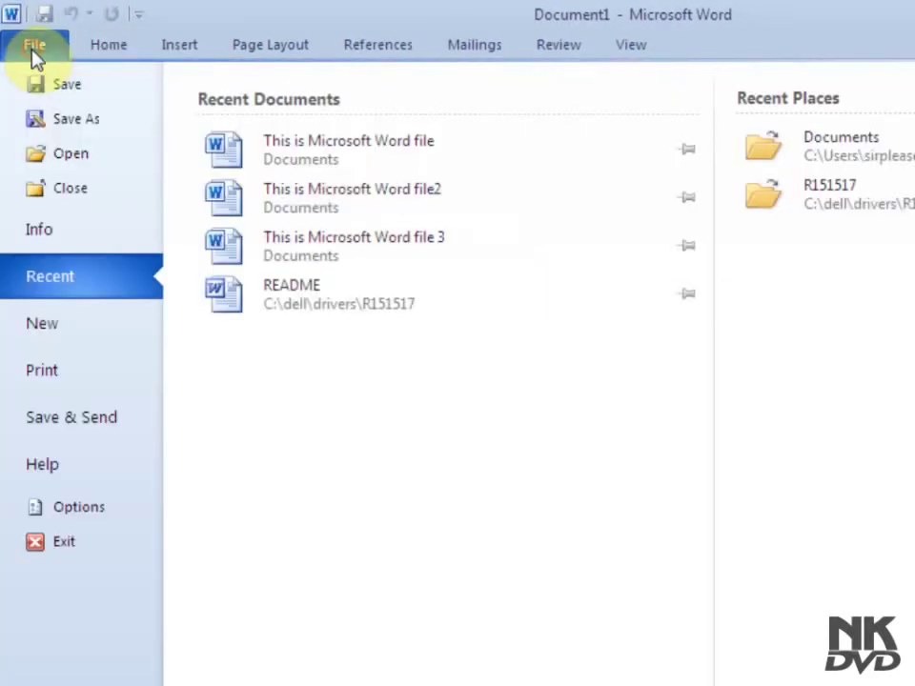
pyautogui.click(372, 151)
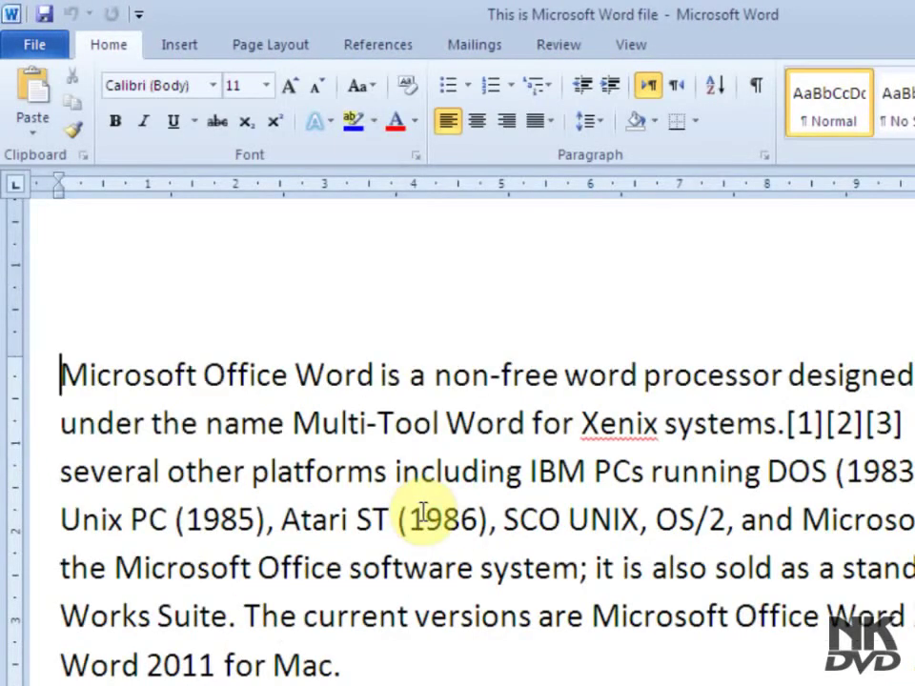
pyautogui.scroll(-1, 281, 399)
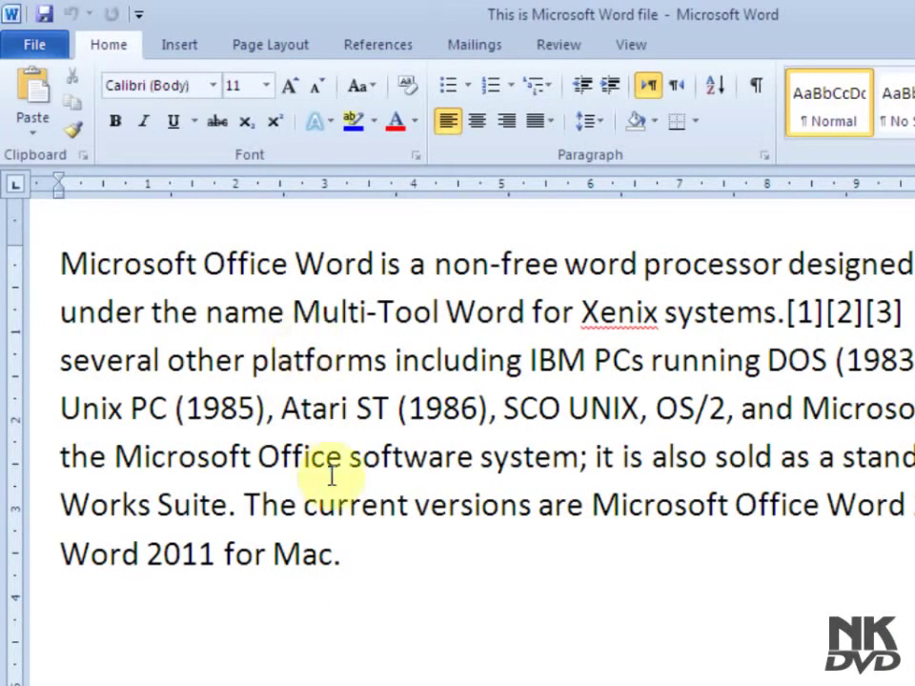
pyautogui.moveTo(366, 560); pyautogui.dragTo(15, 251)
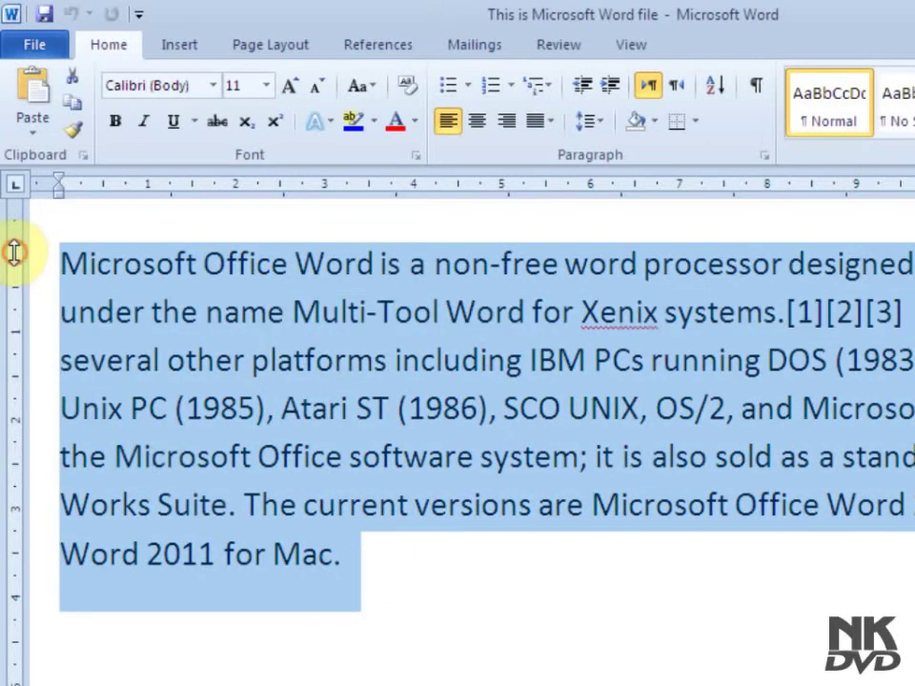
pyautogui.click(367, 88)
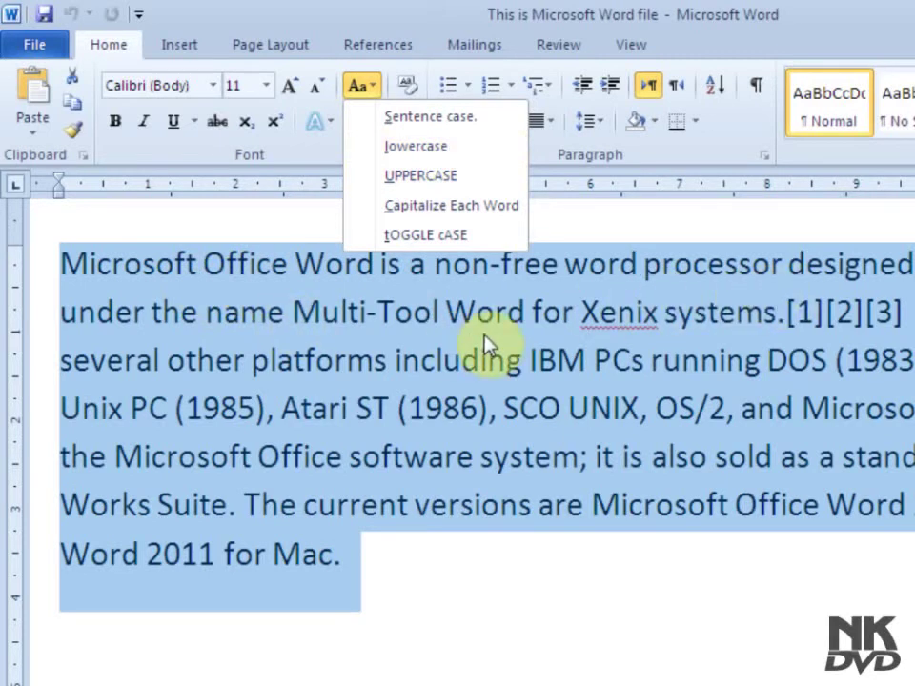
# Apply lowercase from the Change Case menu to the selected paragraph.
pyautogui.click(483, 162)
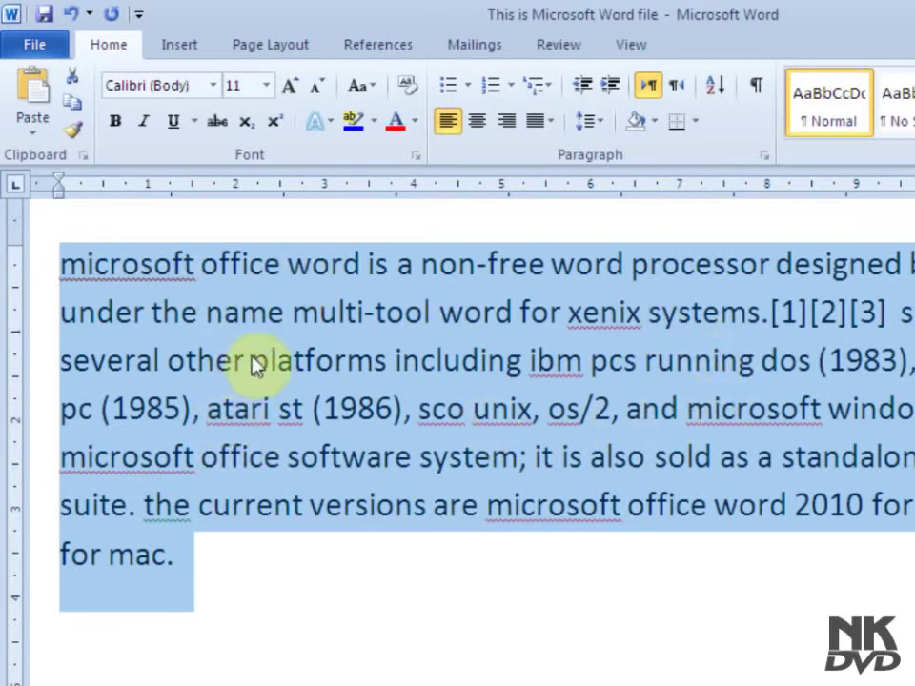
pyautogui.click(377, 92)
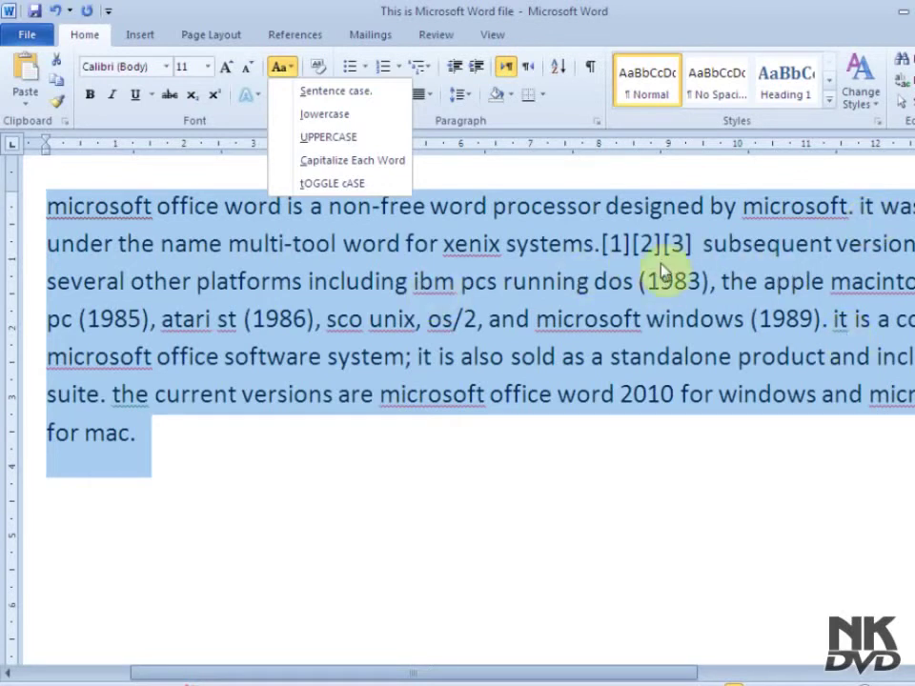
# Apply Sentence case so each sentence of the paragraph starts with a capital.
pyautogui.click(369, 92)
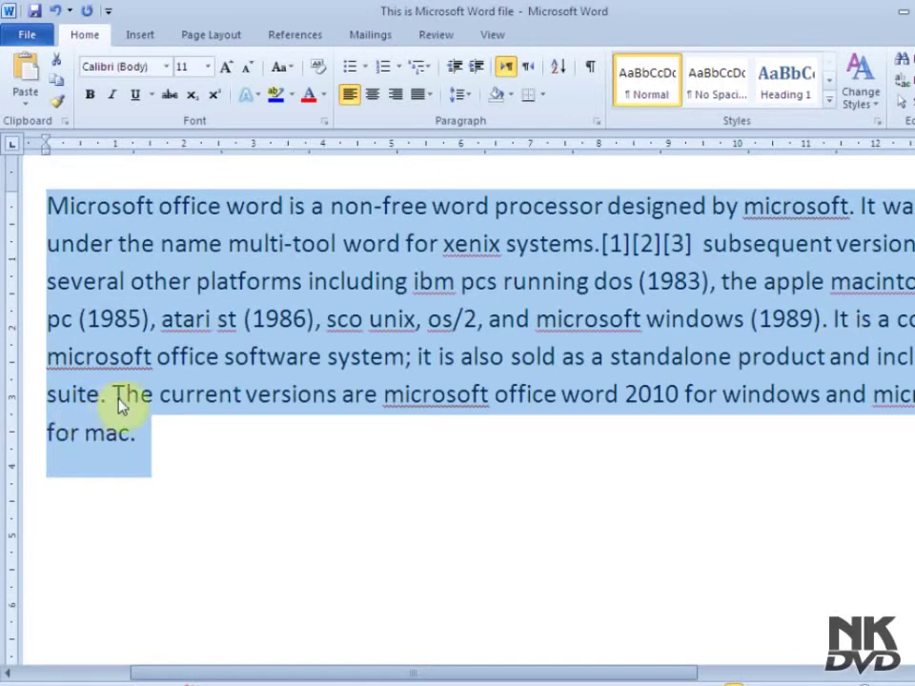
pyautogui.click(284, 67)
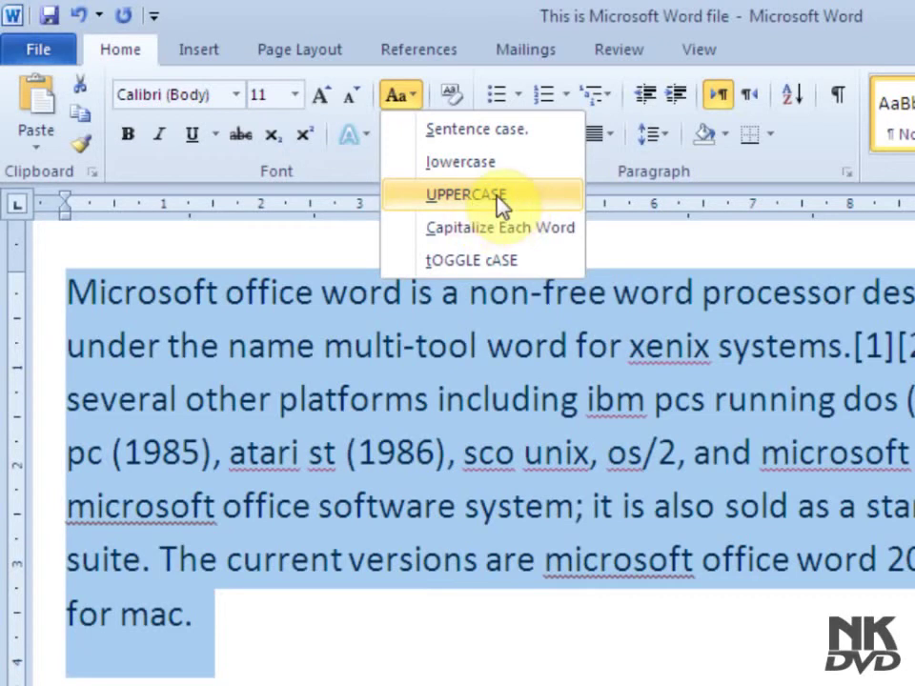
# Apply UPPERCASE so the paragraph reads in capitals throughout.
pyautogui.click(502, 198)
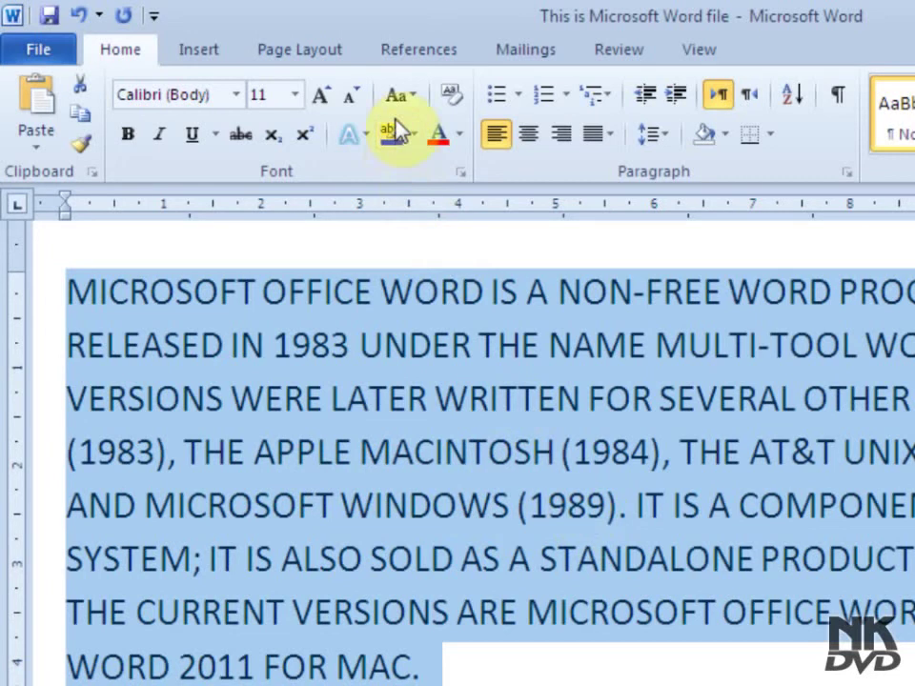
pyautogui.click(418, 102)
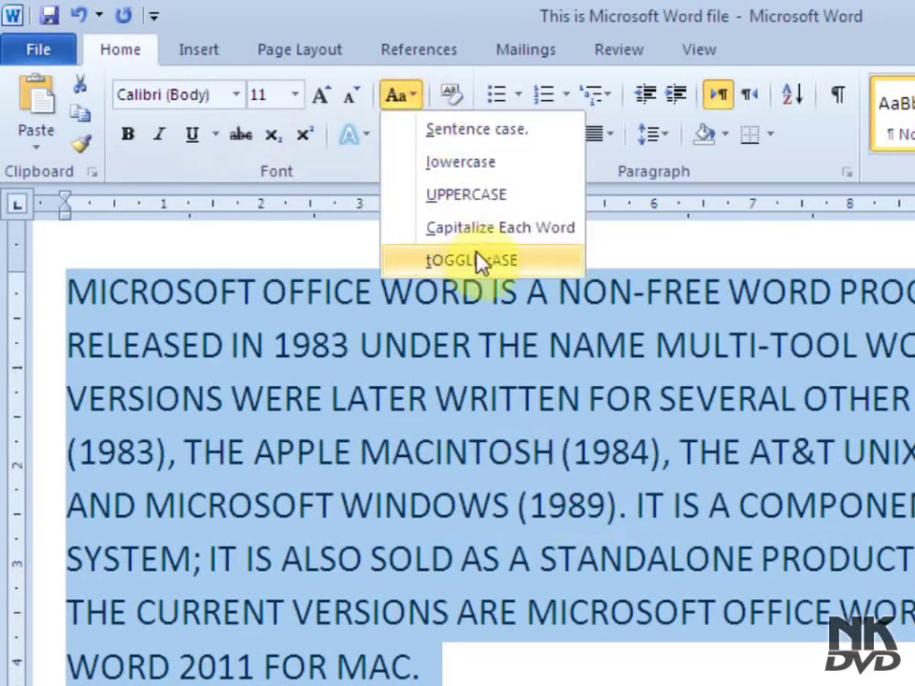
# Apply tOGGLE cASE to the all-caps paragraph, turning it entirely lowercase.
pyautogui.click(480, 164)
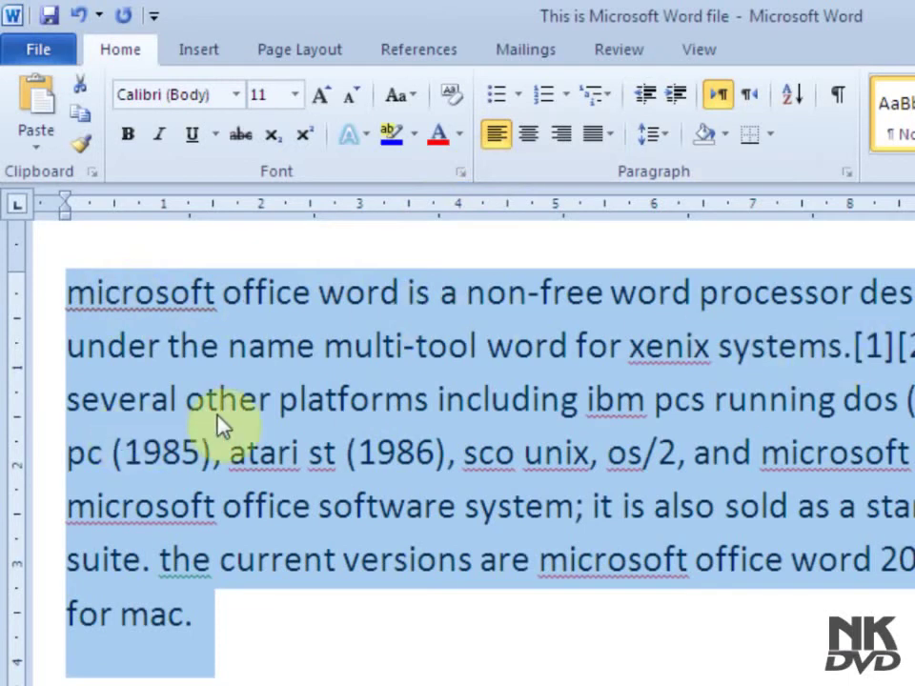
pyautogui.click(399, 95)
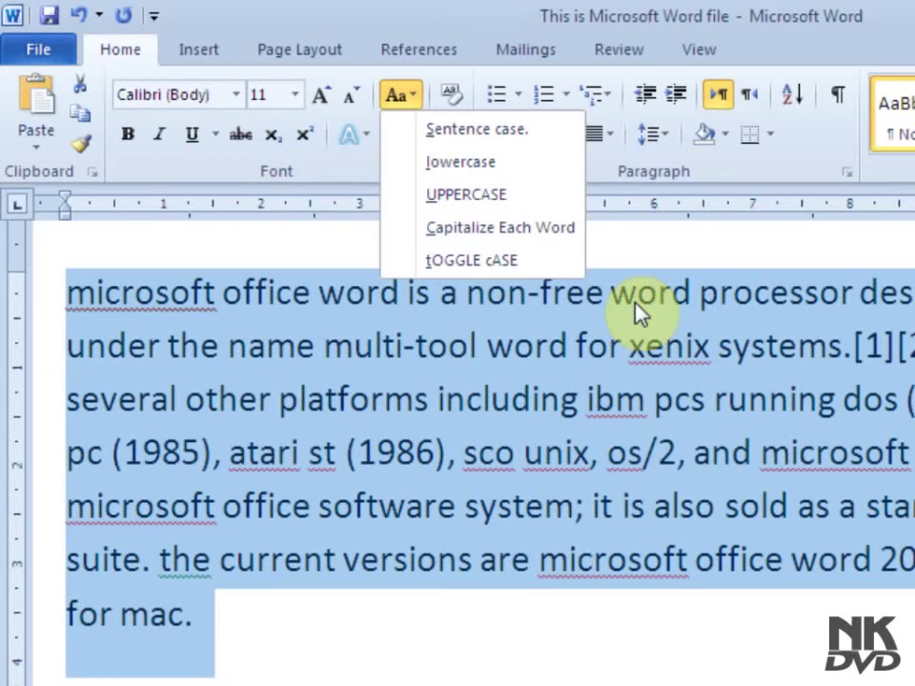
# Apply Capitalize Each Word to the paragraph, then revert it to lowercase.
pyautogui.click(530, 241)
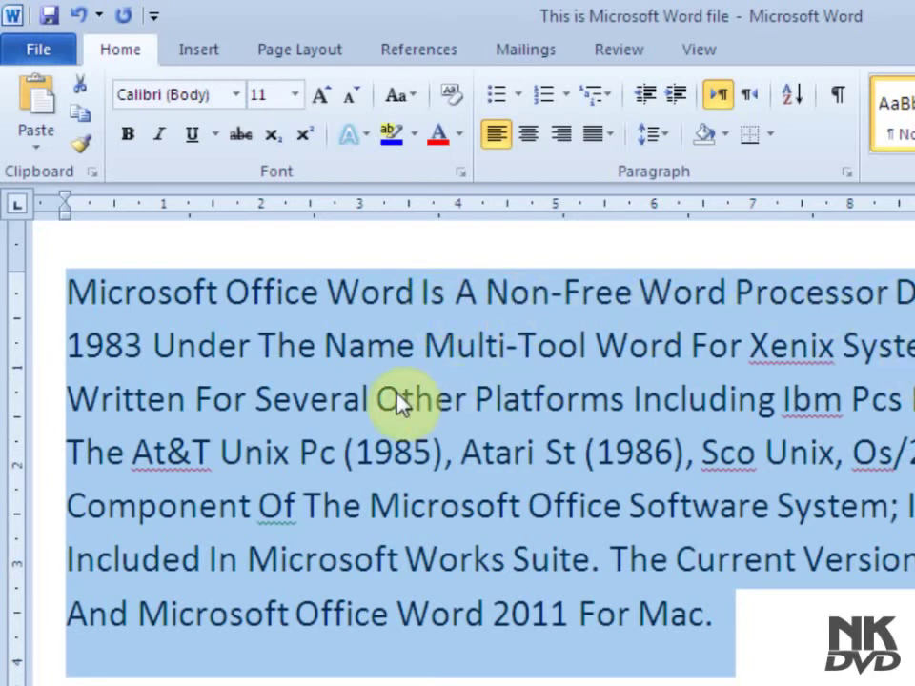
pyautogui.click(420, 99)
pyautogui.click(448, 158)
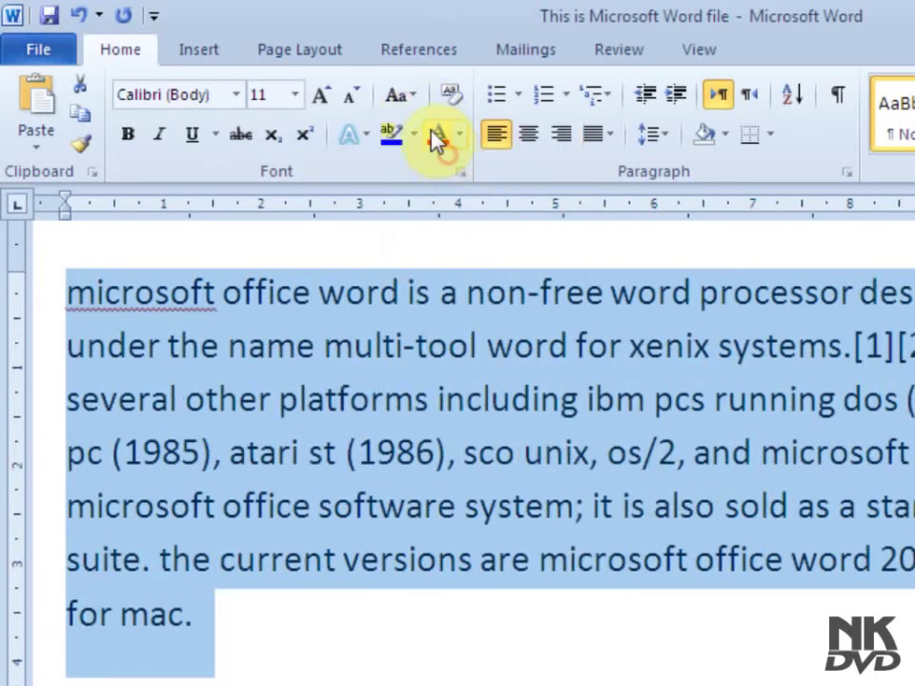
pyautogui.click(416, 98)
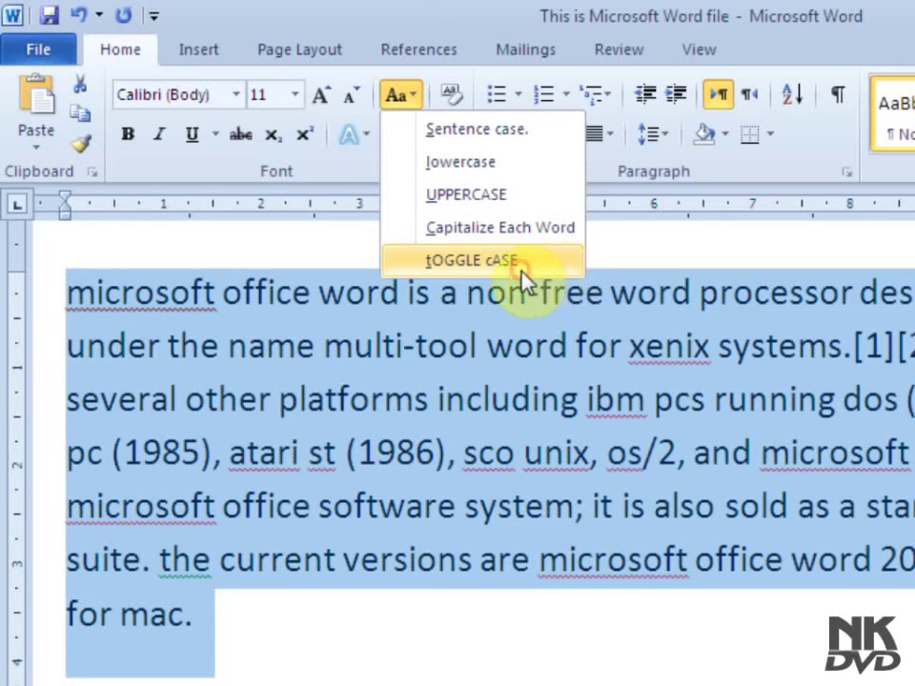
# Apply tOGGLE cASE so the paragraph reads 'mICROSOFT oFFICE wORD iS a nON-fREE...'.
pyautogui.click(525, 263)
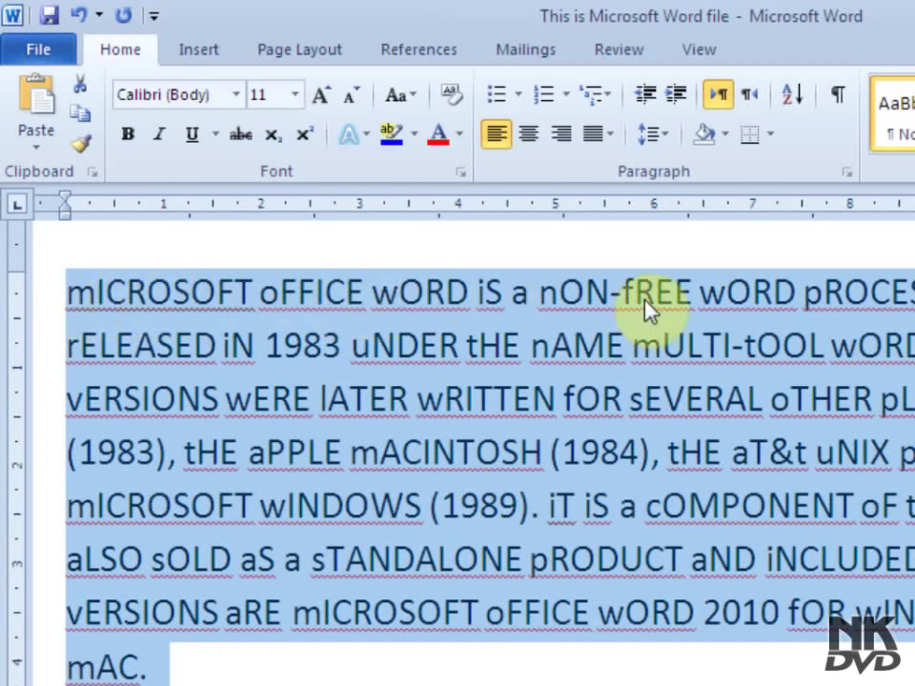
pyautogui.click(410, 98)
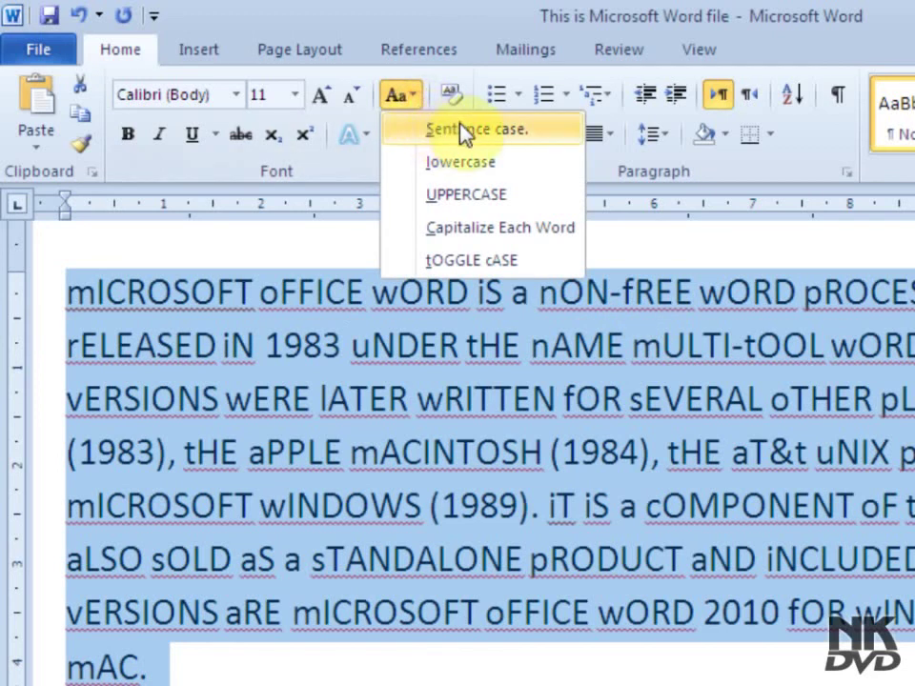
# Apply Sentence case, then tOGGLE cASE, so the paragraph reads 'mICROSOFT OFFICE WORD IS'.
pyautogui.click(495, 131)
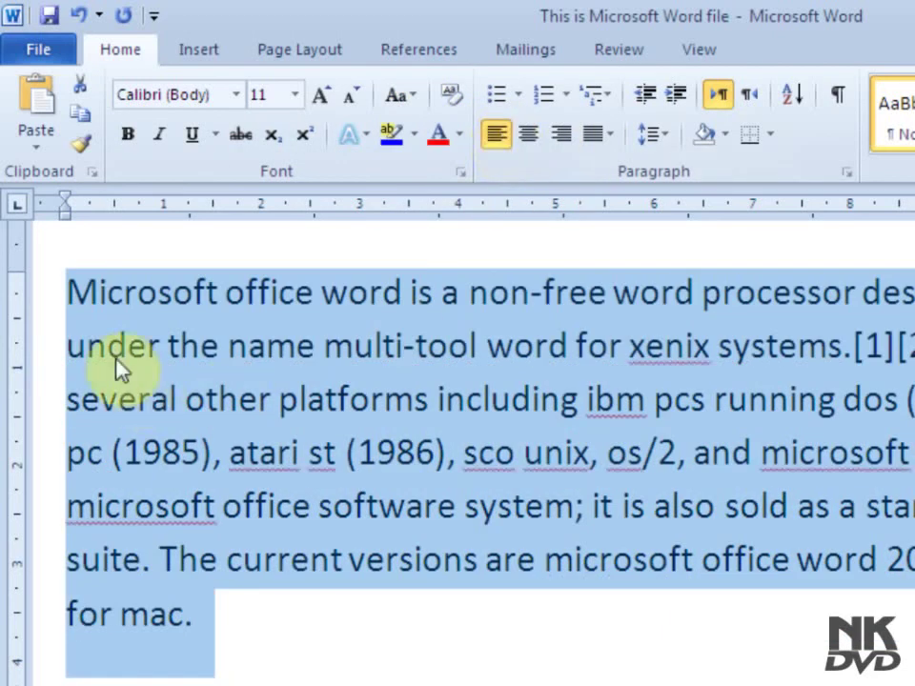
pyautogui.click(413, 99)
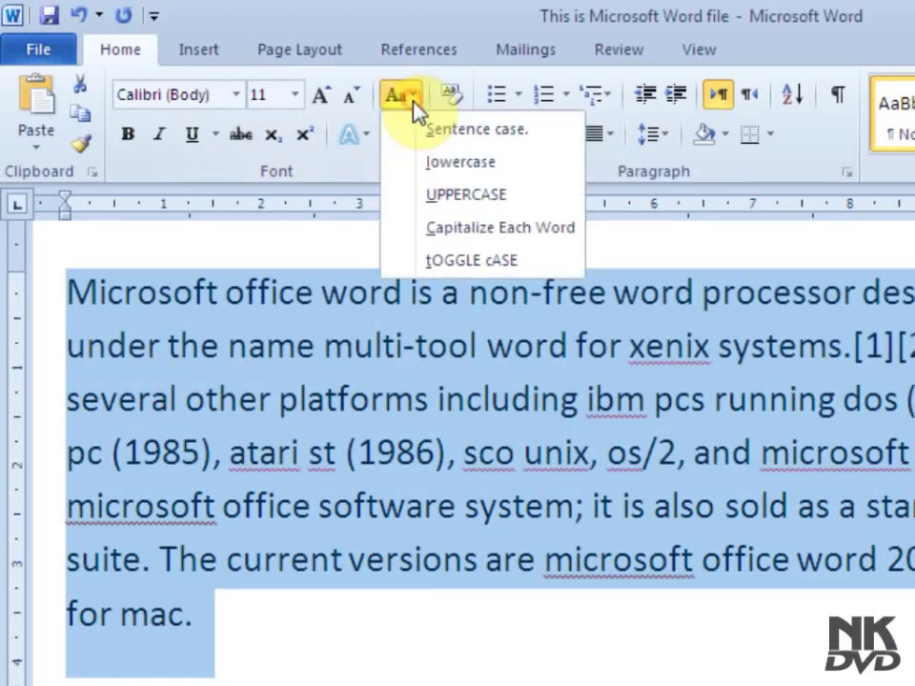
pyautogui.click(502, 275)
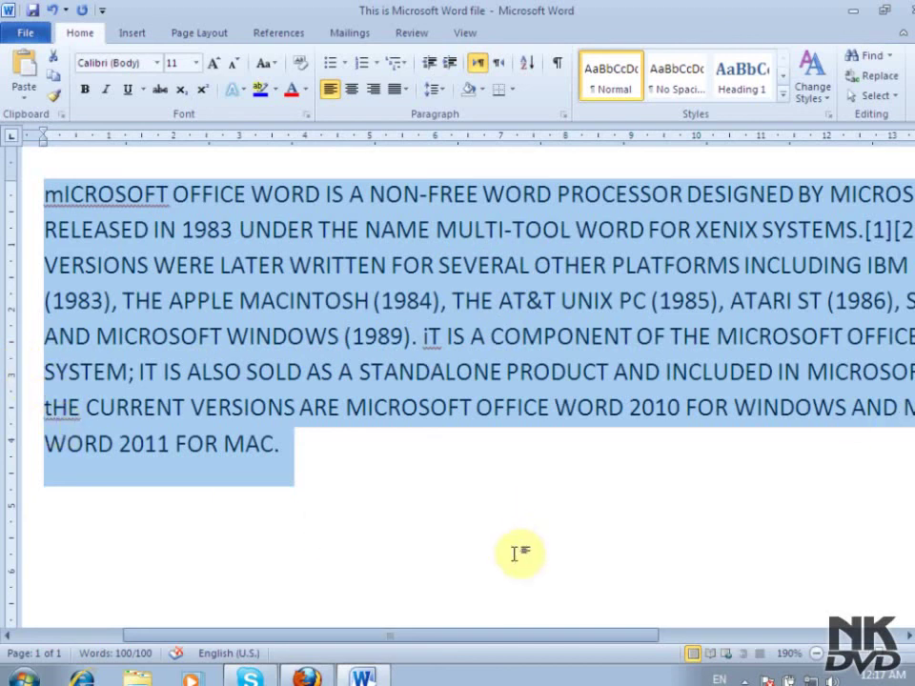
# Apply Capitalize Each Word and then tOGGLE cASE to the paragraph.
pyautogui.moveTo(505, 635); pyautogui.dragTo(651, 635)
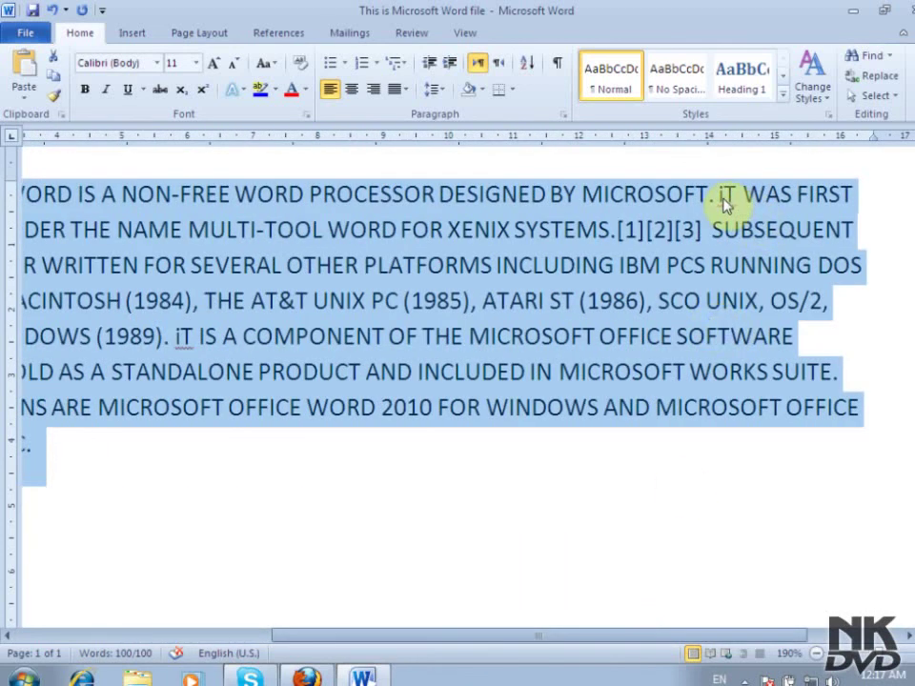
pyautogui.moveTo(417, 636); pyautogui.dragTo(143, 637)
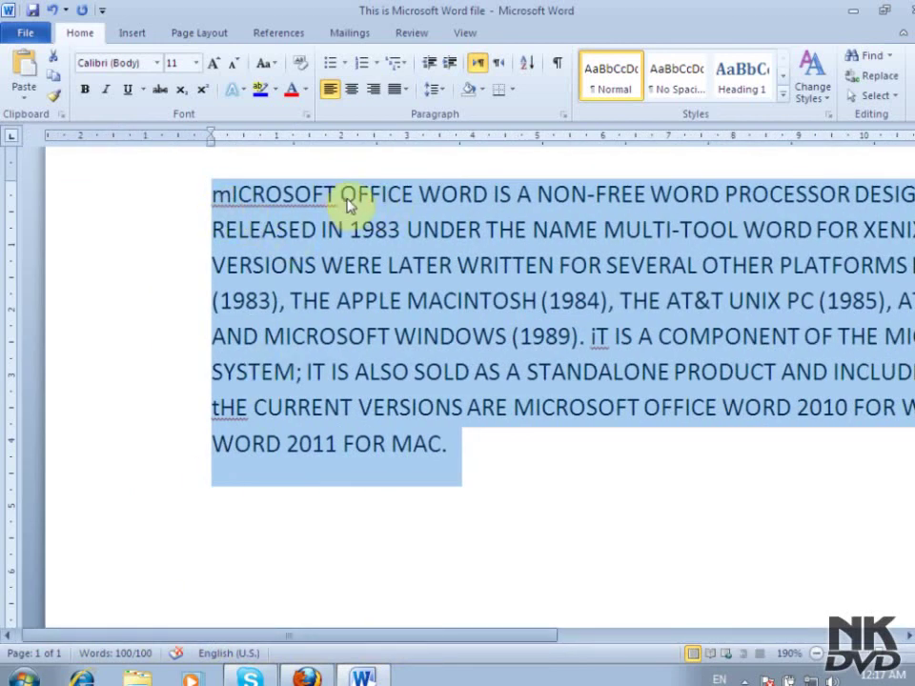
pyautogui.click(265, 63)
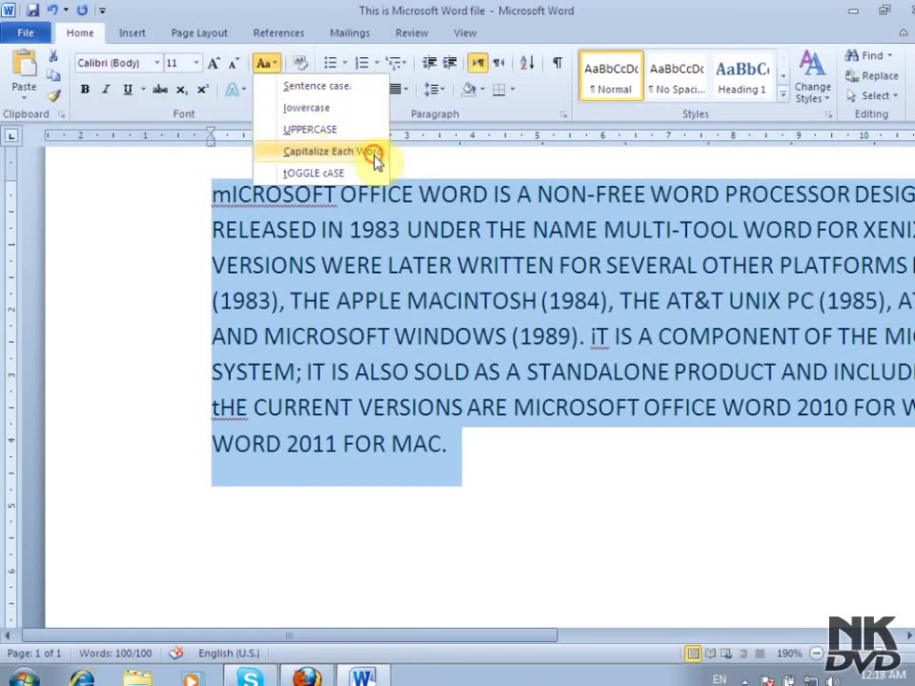
pyautogui.click(374, 158)
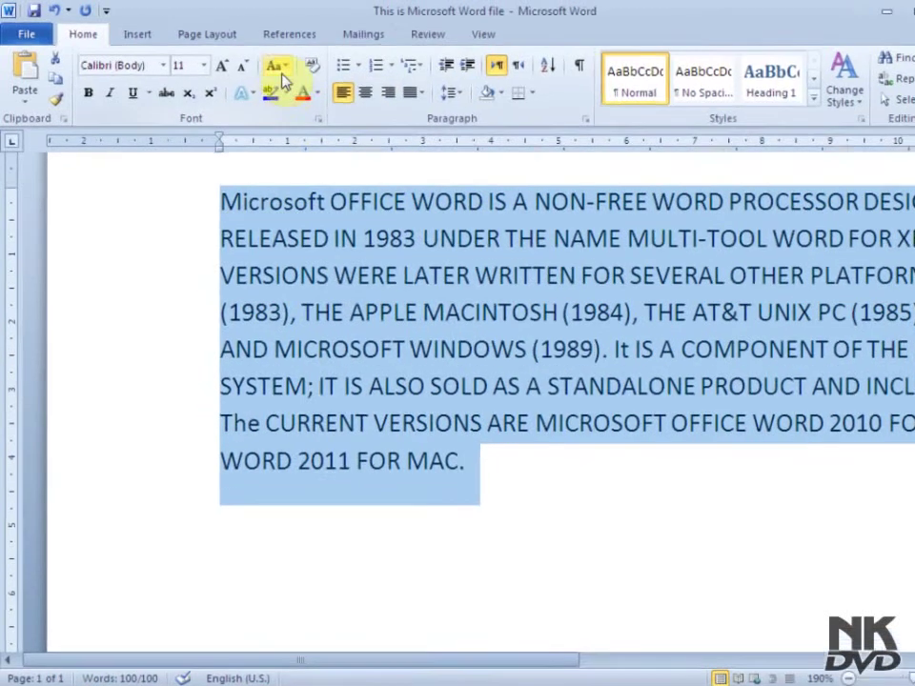
pyautogui.click(276, 66)
pyautogui.click(307, 178)
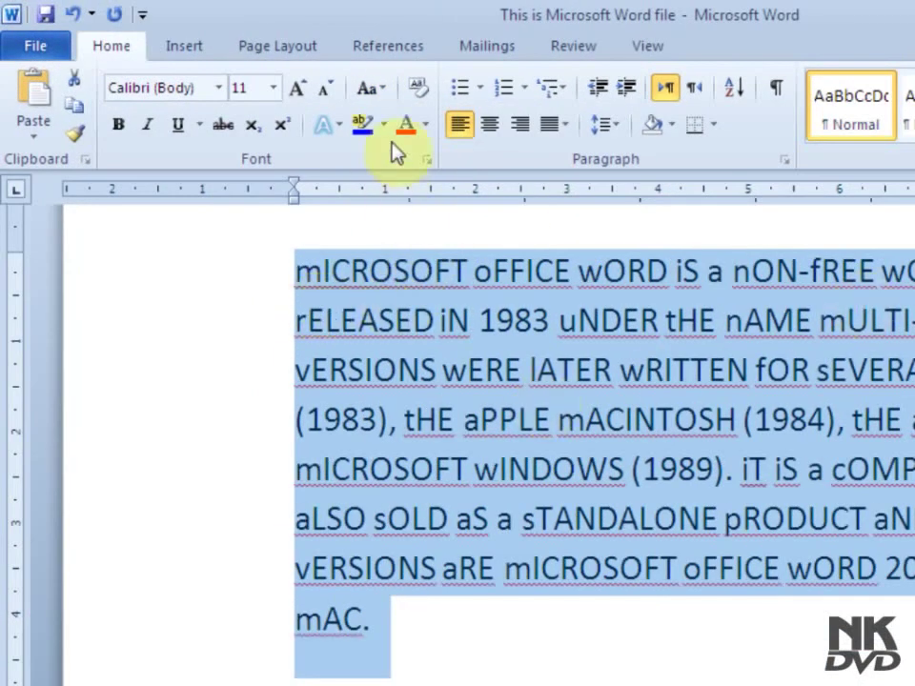
# Apply UPPERCASE, then lowercase, leaving the whole paragraph in lowercase.
pyautogui.click(387, 88)
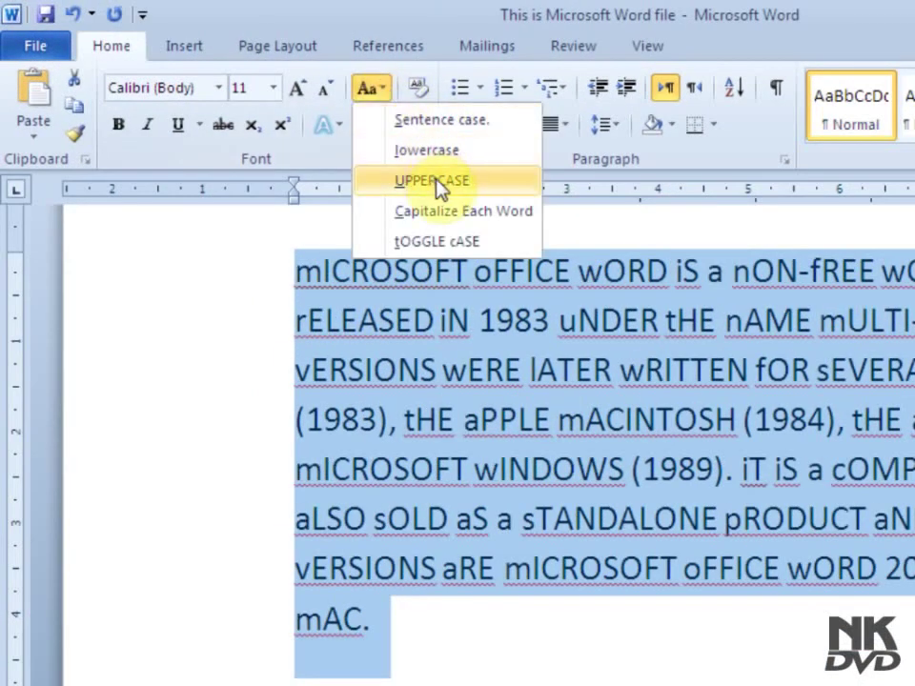
pyautogui.click(441, 179)
pyautogui.click(369, 87)
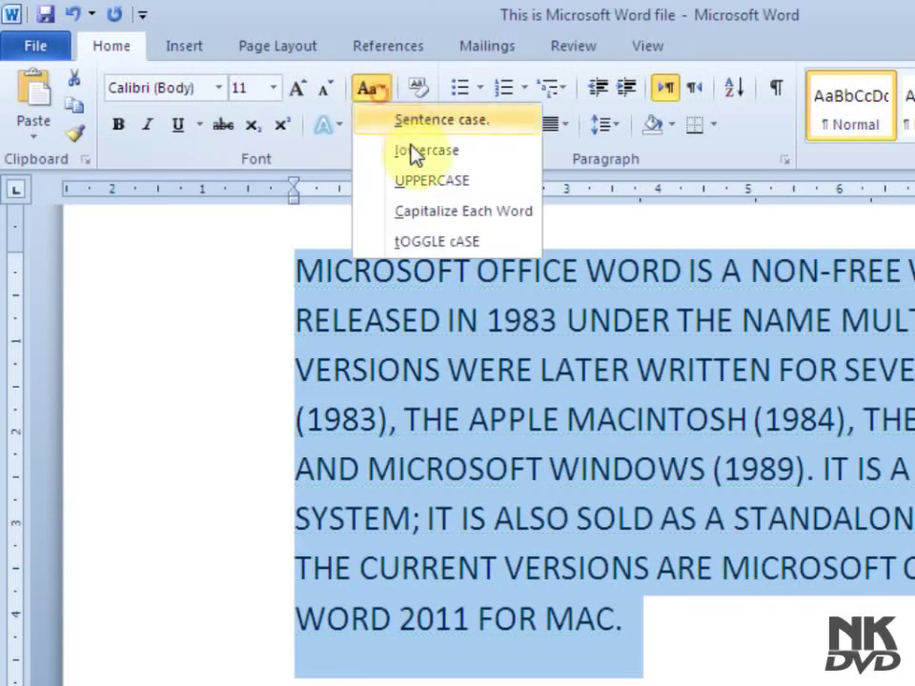
pyautogui.click(426, 153)
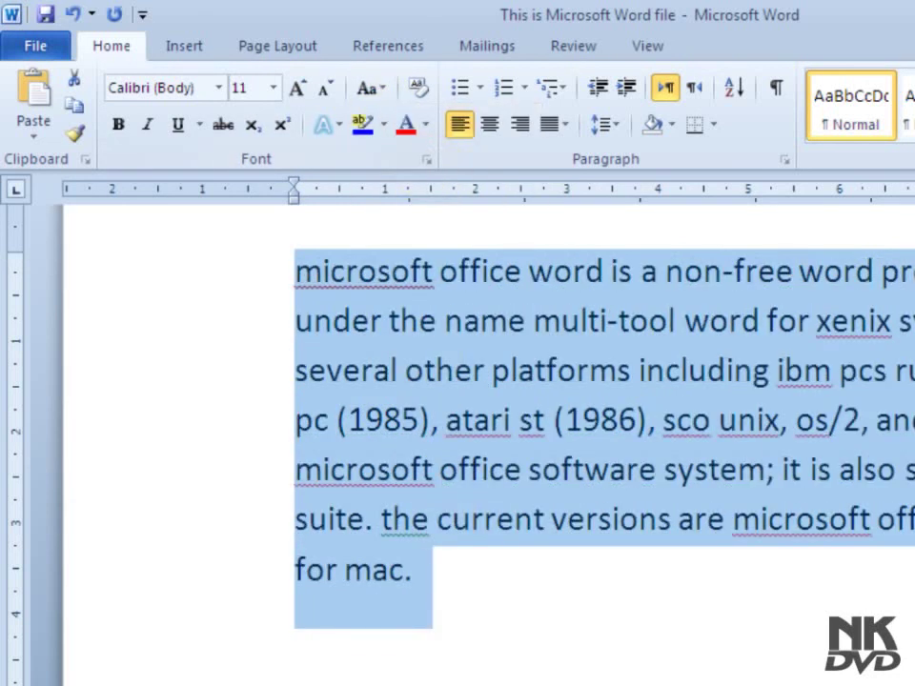
pyautogui.hscroll(5, 457, 420)
pyautogui.click(381, 88)
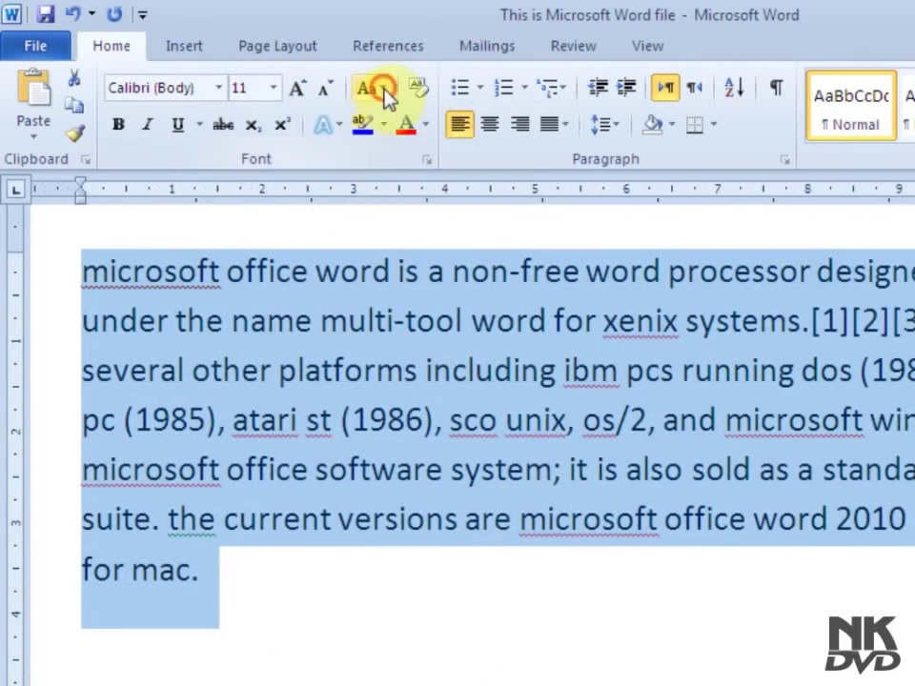